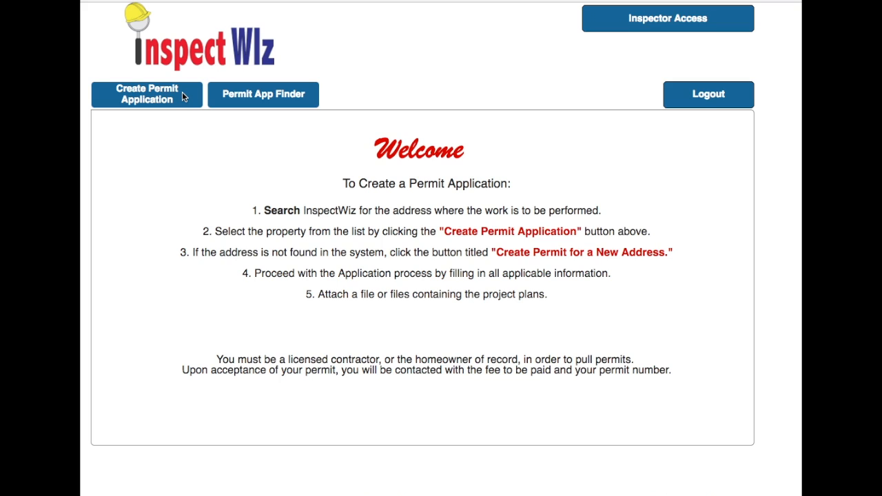
Start a new permit application and search the property finder for address 1111
click(183, 93)
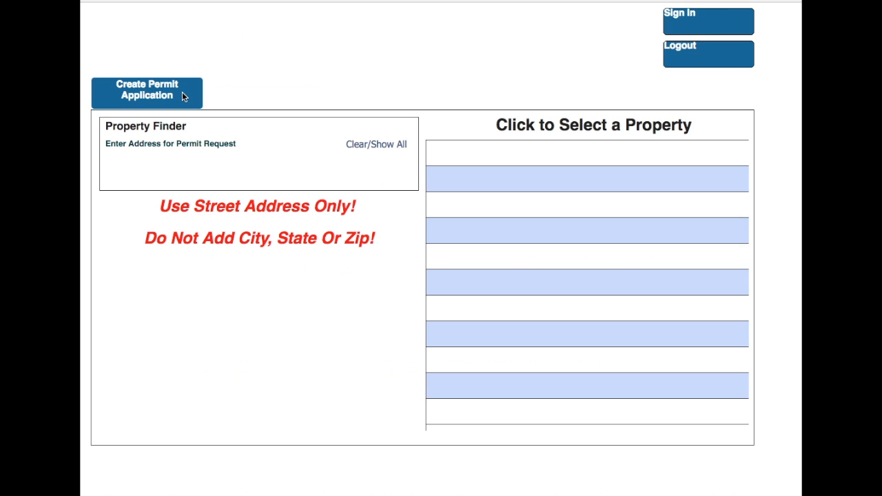
click(158, 169)
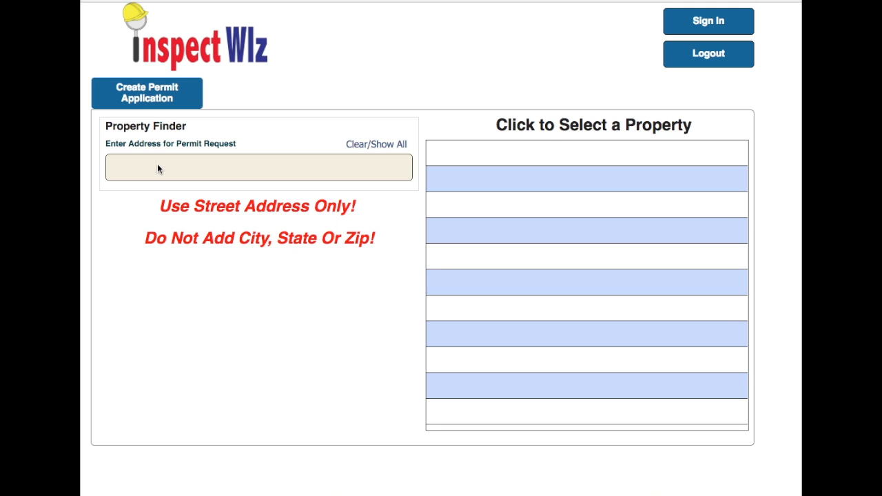
click(123, 162)
text(1111)
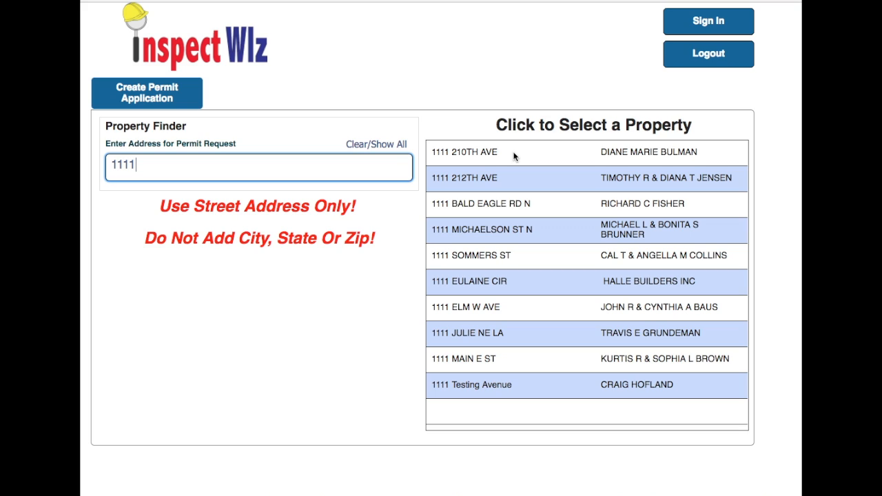
Select the 1111 Testing Avenue property and provide your e-mail address to begin the application
click(437, 384)
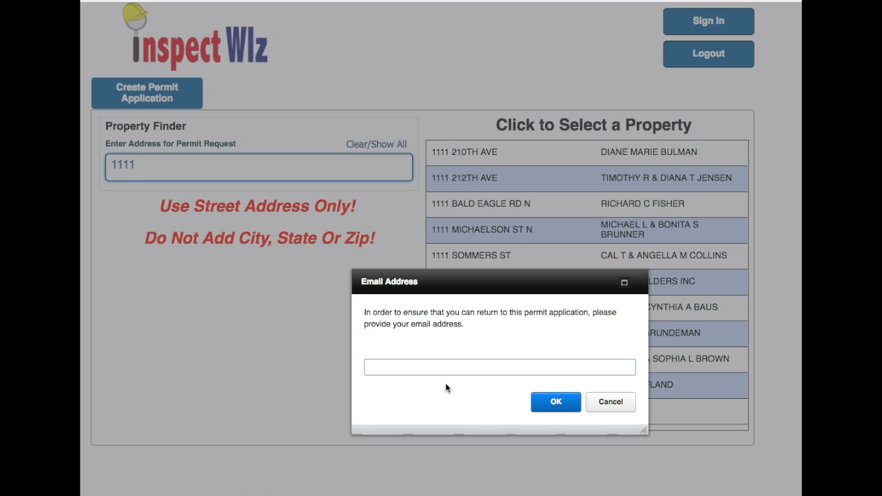
click(556, 403)
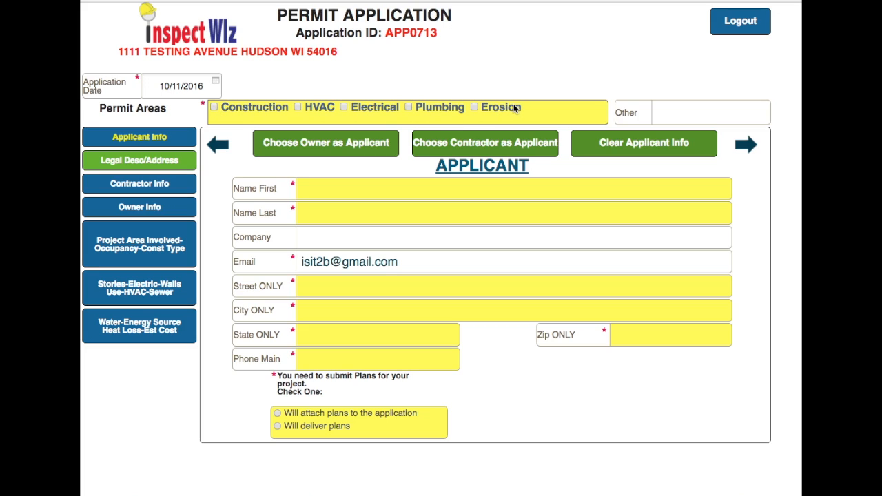
Tick the Construction permit area and enter the applicant's first and last name
click(215, 109)
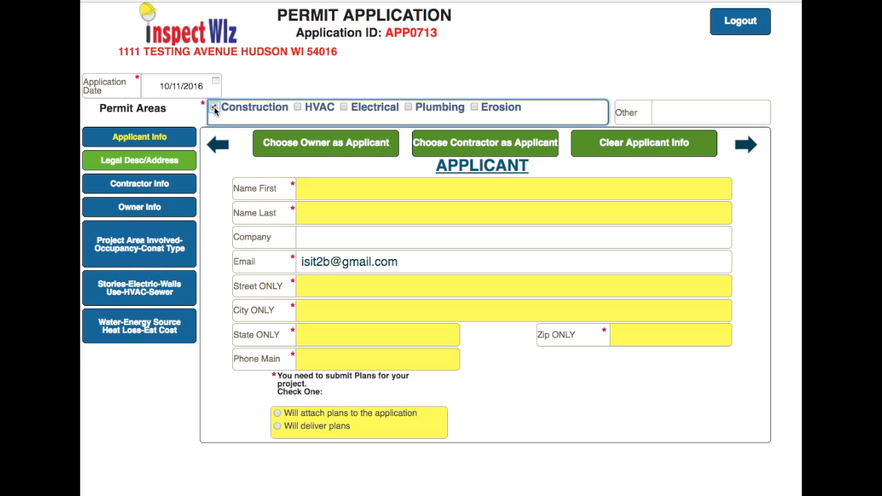
click(337, 187)
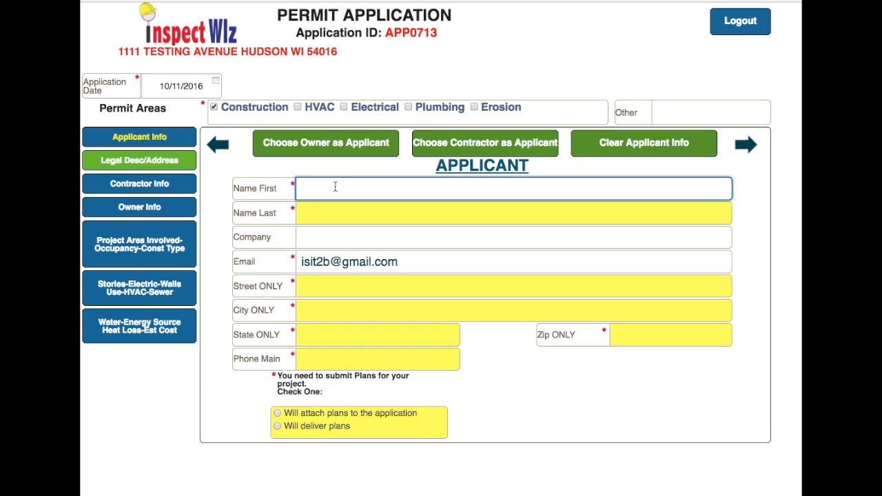
text(Joe)
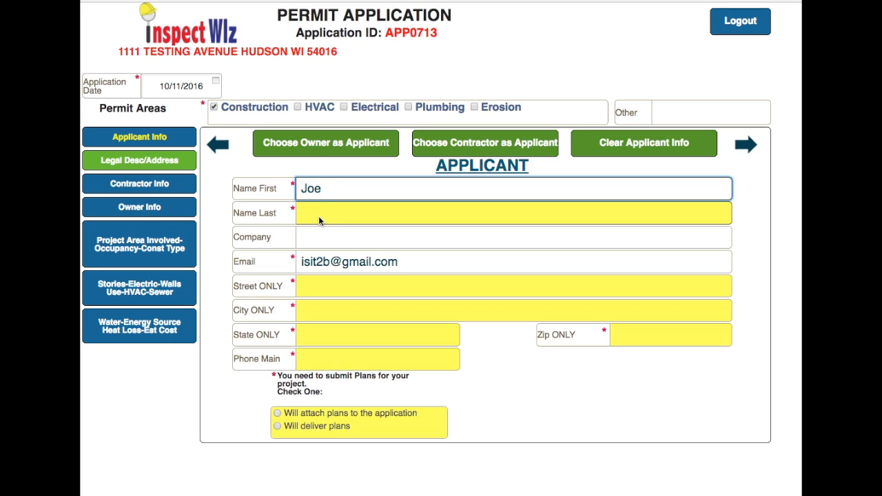
click(319, 216)
text(Smith)
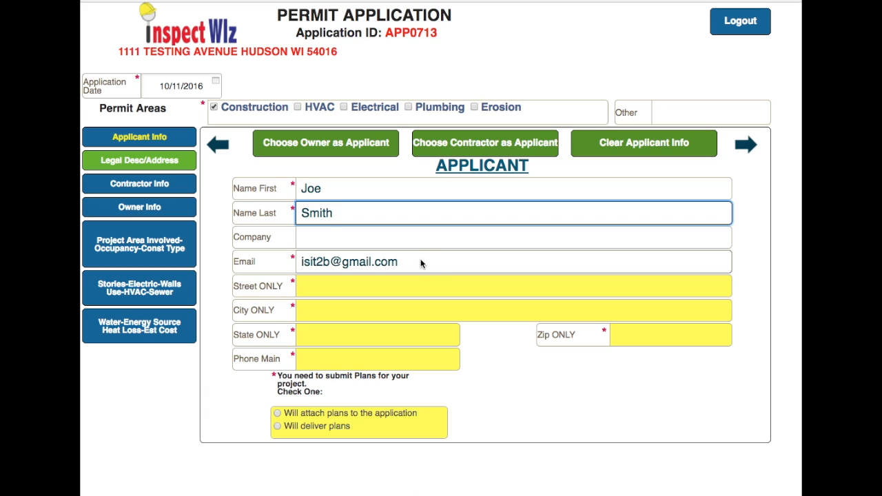
Fill in the applicant's street, city, state and zip code
click(337, 284)
text(12)
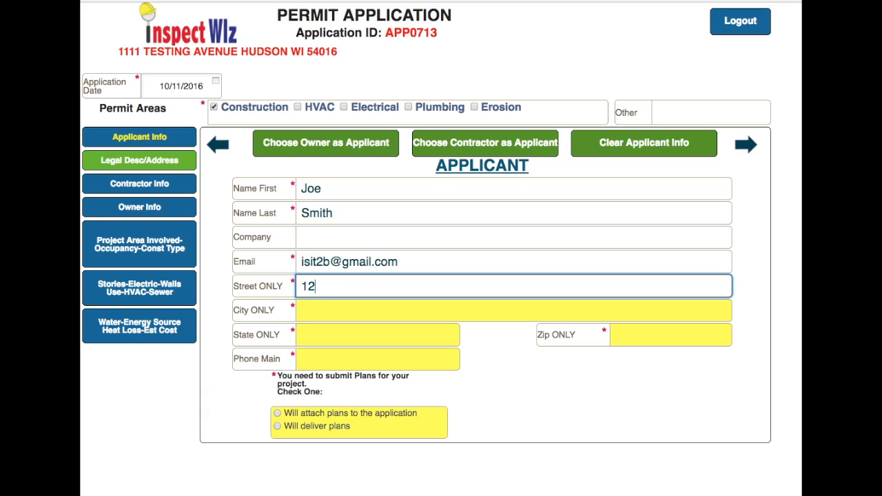
text(3 Main St.)
click(331, 313)
text(Test city)
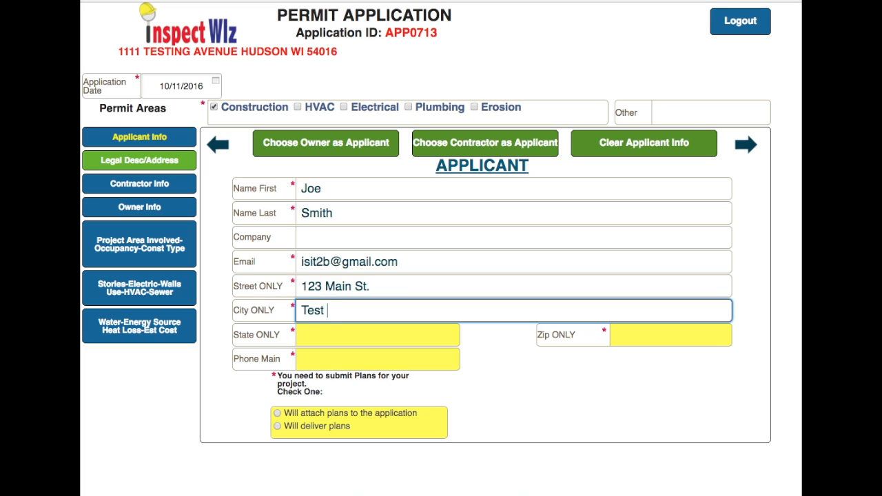
click(331, 336)
text(WI)
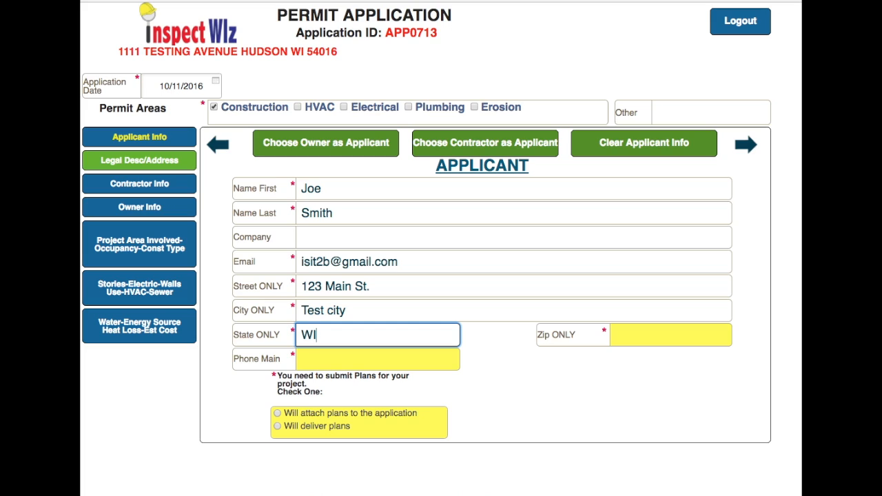
click(647, 332)
text(54000)
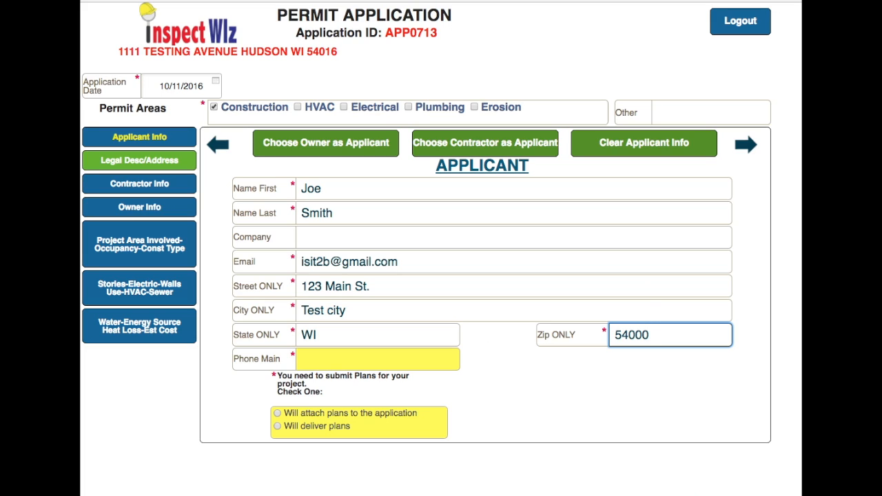
Enter the applicant's main phone number and choose to attach plans to the application
click(358, 358)
text(12)
text(3)456-789)
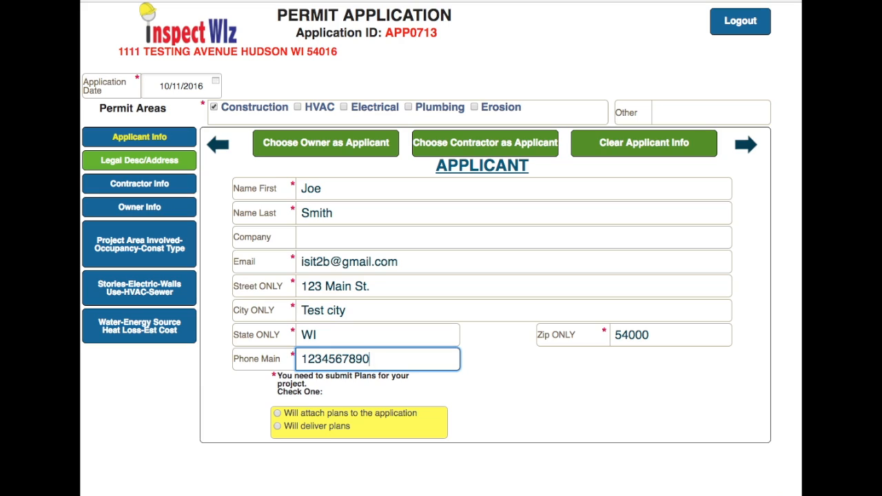
text(0)
click(511, 368)
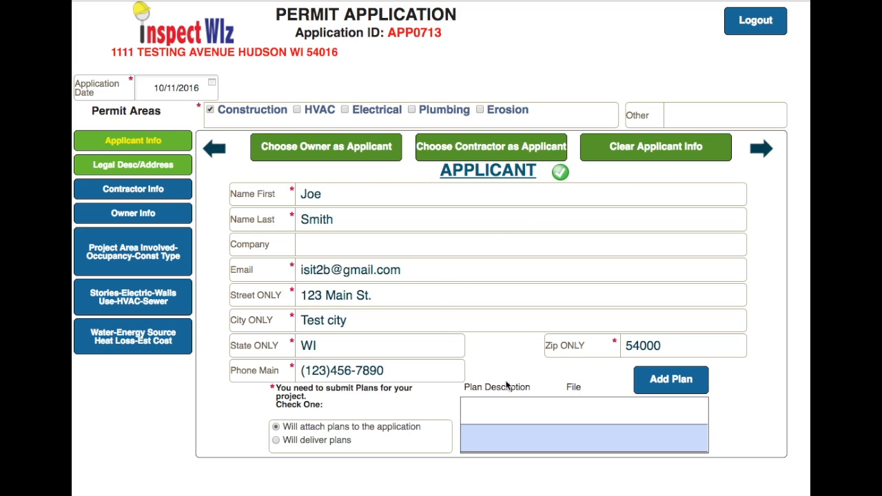
Add a new project plan with the description Deck
click(646, 379)
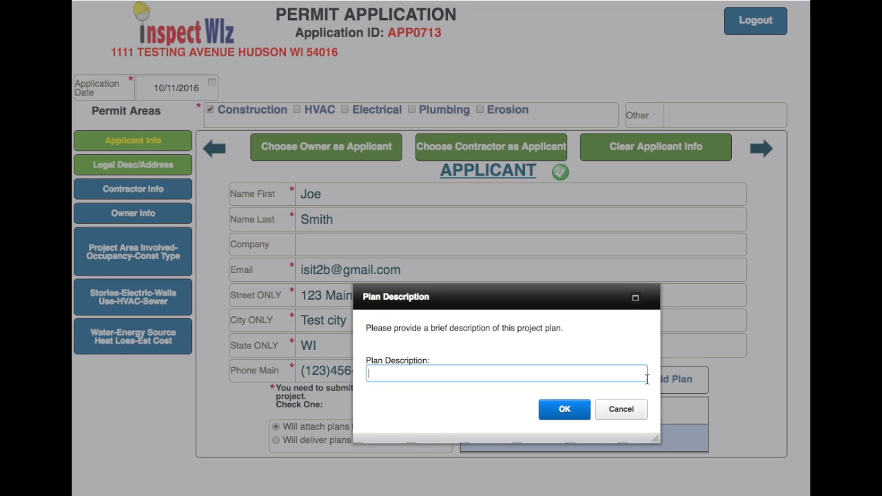
text(Deck)
click(565, 411)
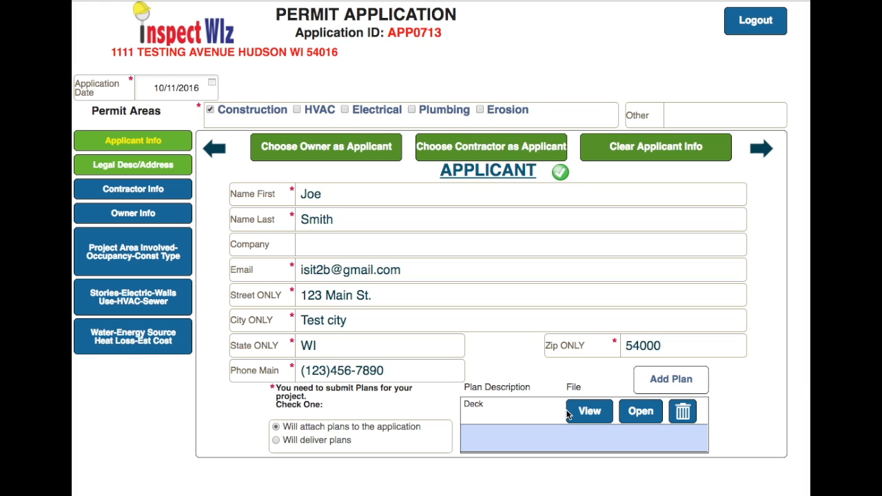
Upload the file A3-PLOTEDITsmall.jpg from the Desktop to the Deck plan
click(376, 99)
click(423, 353)
scroll(444, 162, down, 5)
click(452, 97)
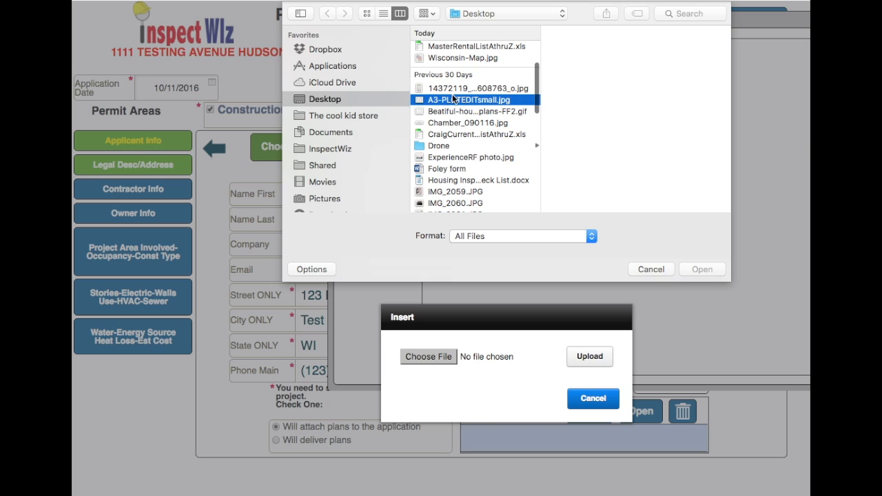
click(701, 269)
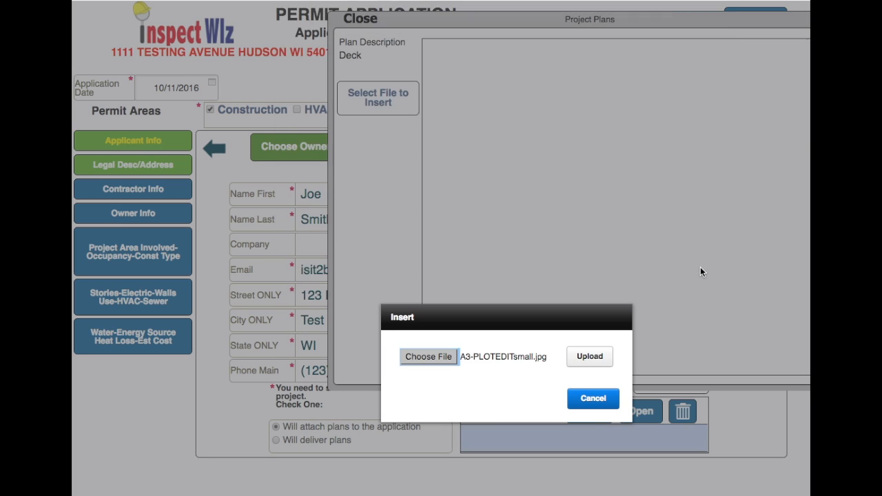
click(591, 357)
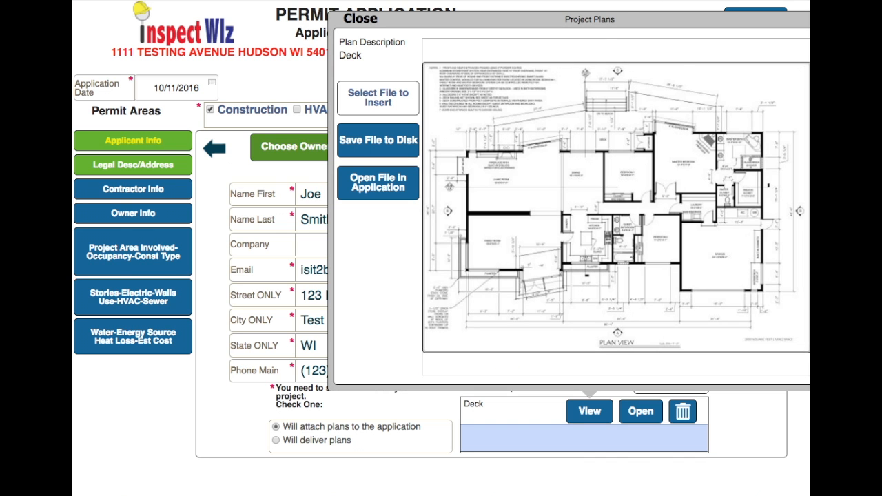
Close the plan viewer and advance past the legal description to the contractor information page
click(360, 19)
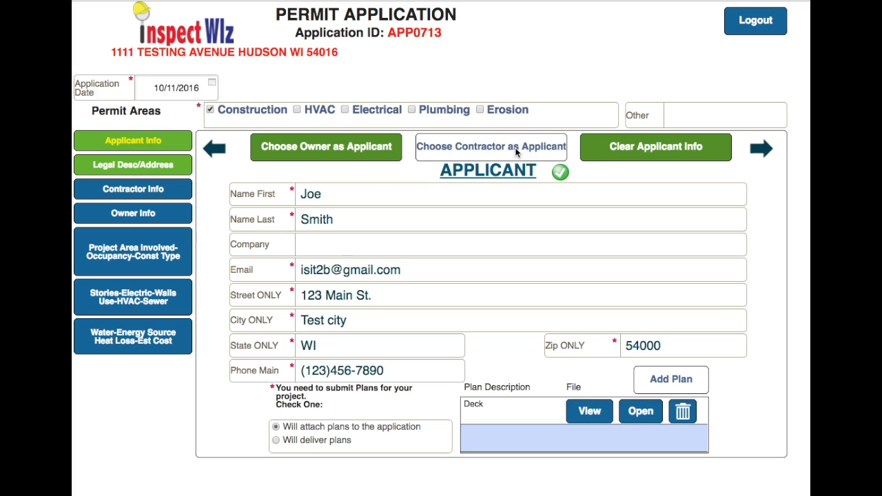
click(760, 150)
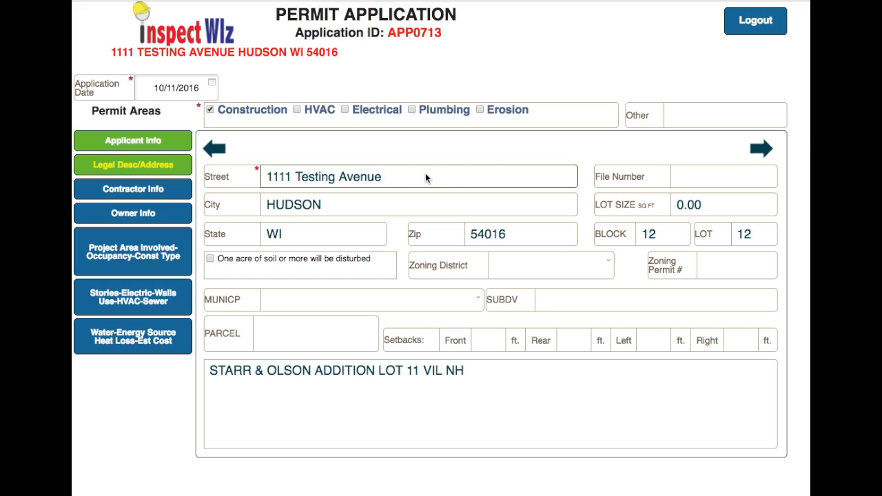
click(761, 149)
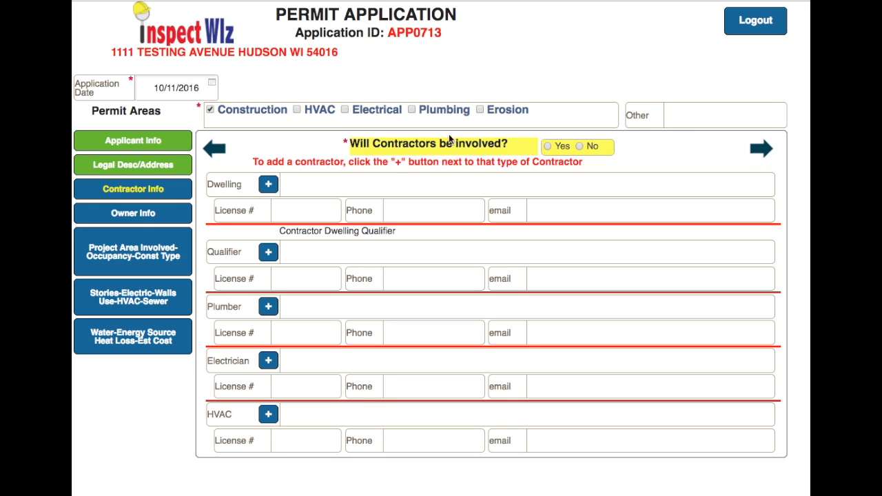
Answer Yes to contractors being involved and add ABC BUILDERS INC as the dwelling contractor via an abc search
click(548, 147)
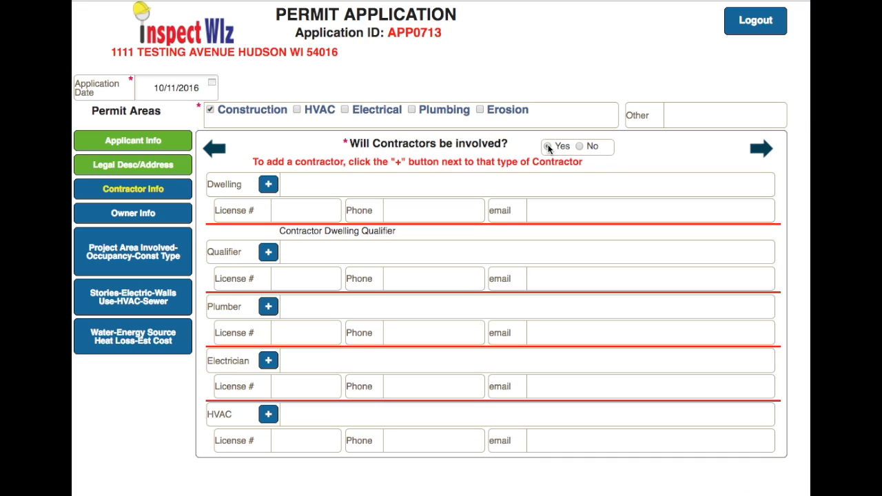
click(268, 184)
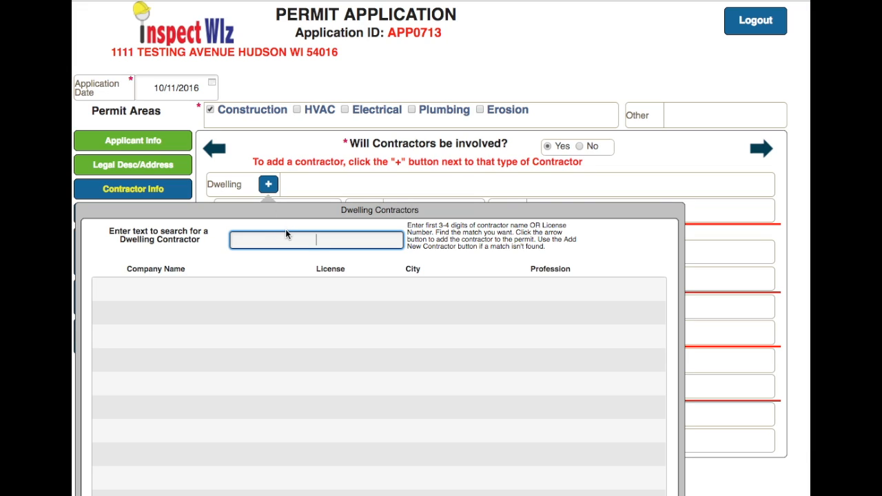
text(abc)
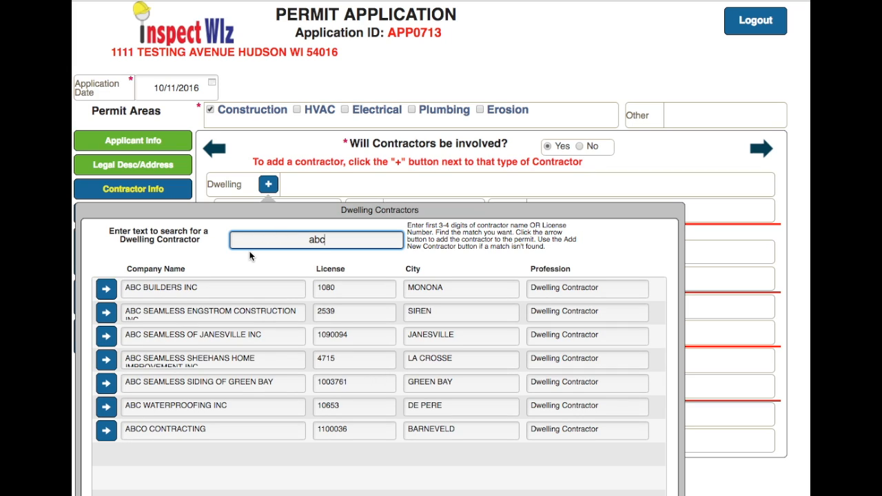
click(107, 289)
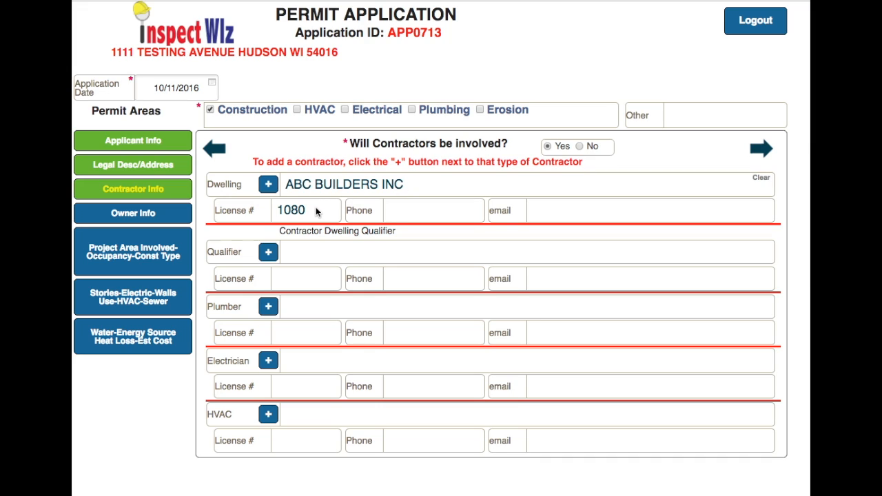
Advance to the owner information page
click(414, 214)
click(577, 211)
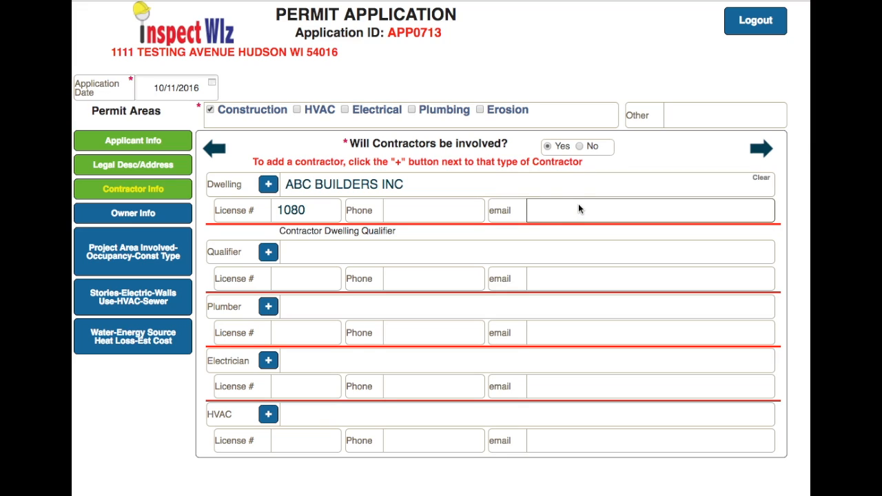
click(762, 149)
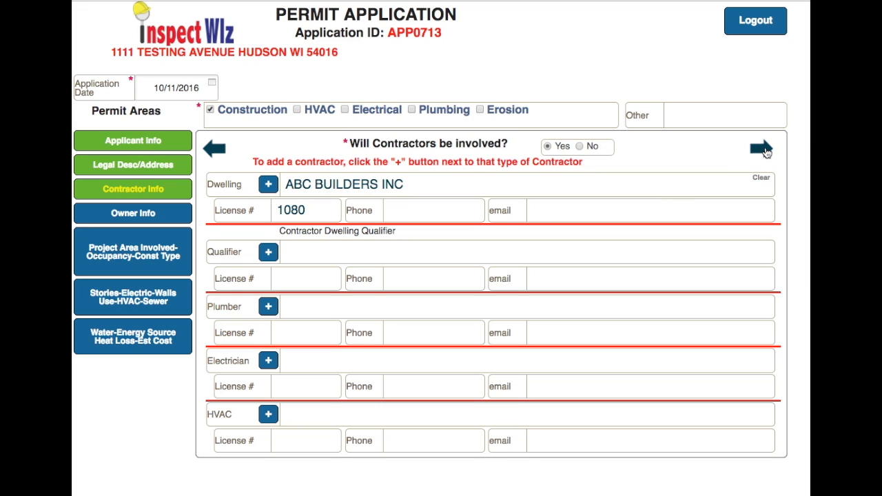
click(764, 151)
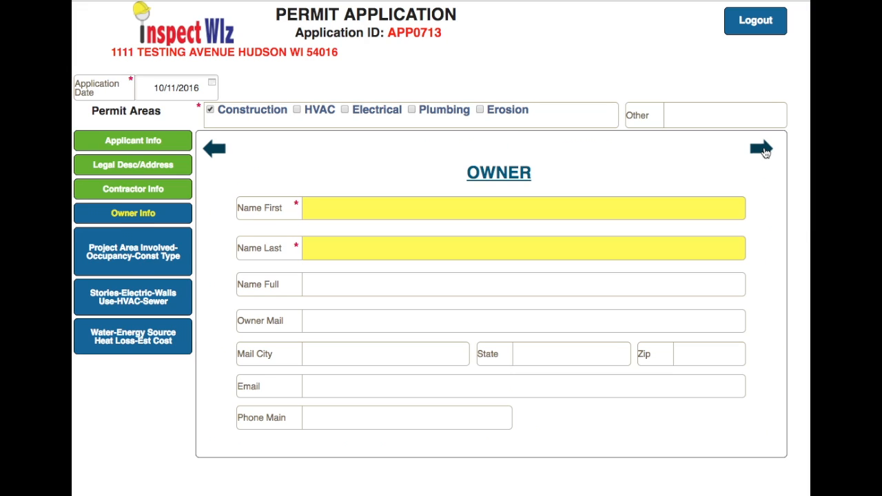
Enter the owner's first and last name in the owner information section
click(349, 209)
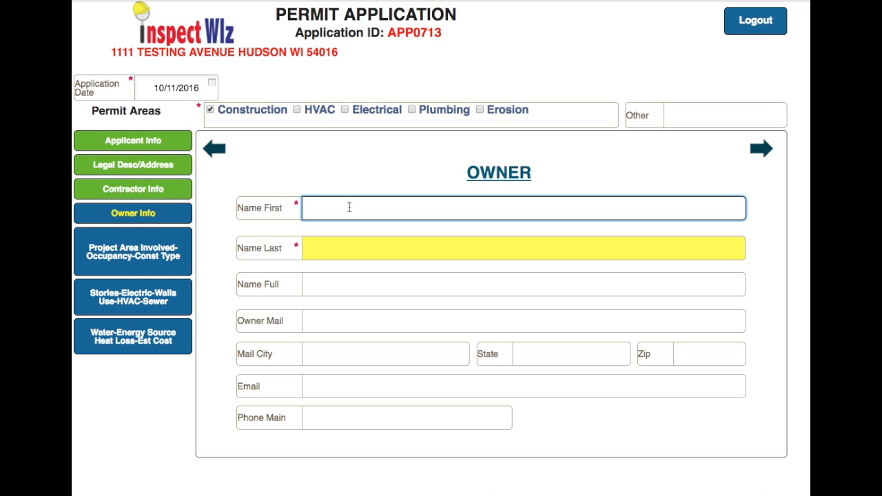
click(331, 207)
key(BackSpace)
drag(384, 209, 327, 210)
key(BackSpace)
text(d)
click(316, 250)
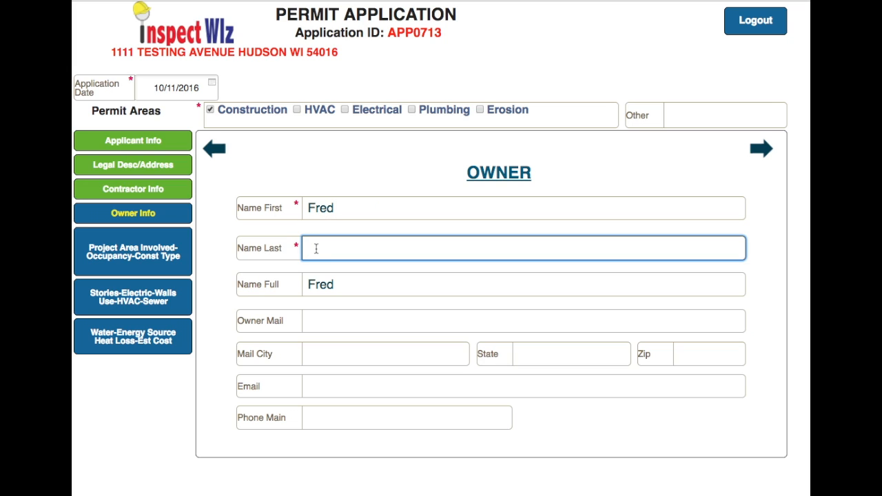
text(Johnson)
click(762, 150)
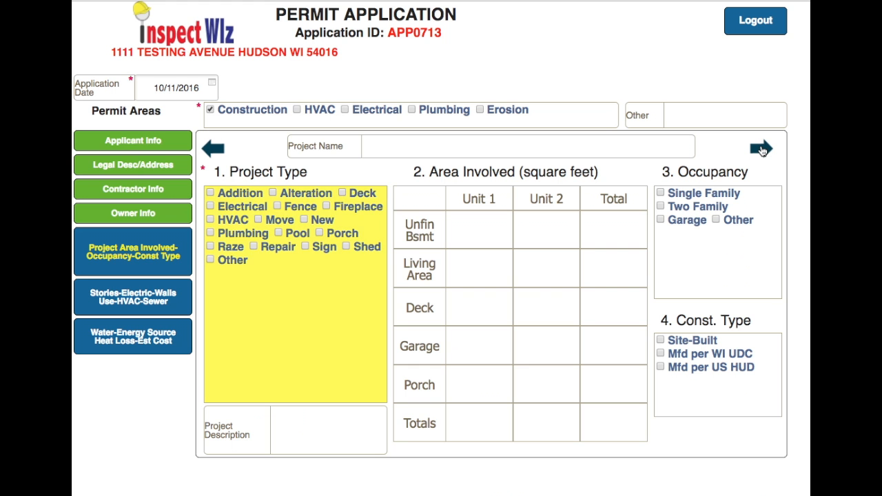
click(211, 152)
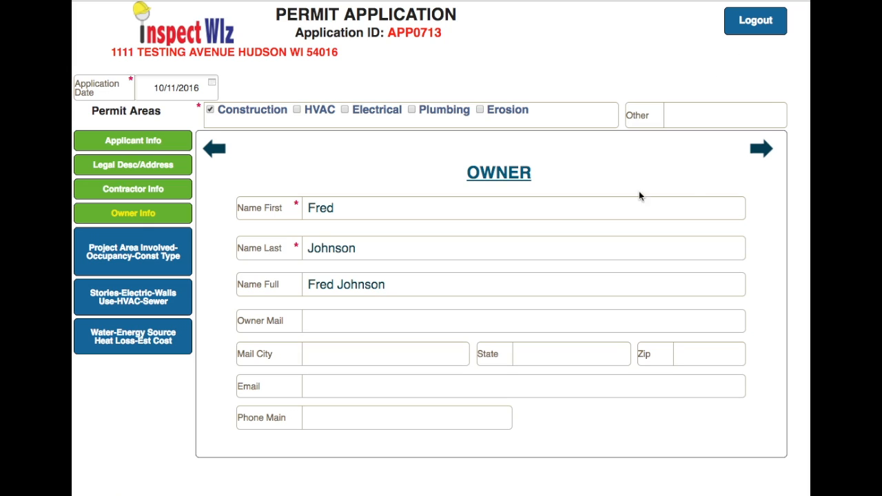
Advance to the project page and enter the project name "Add a new deck"
click(763, 152)
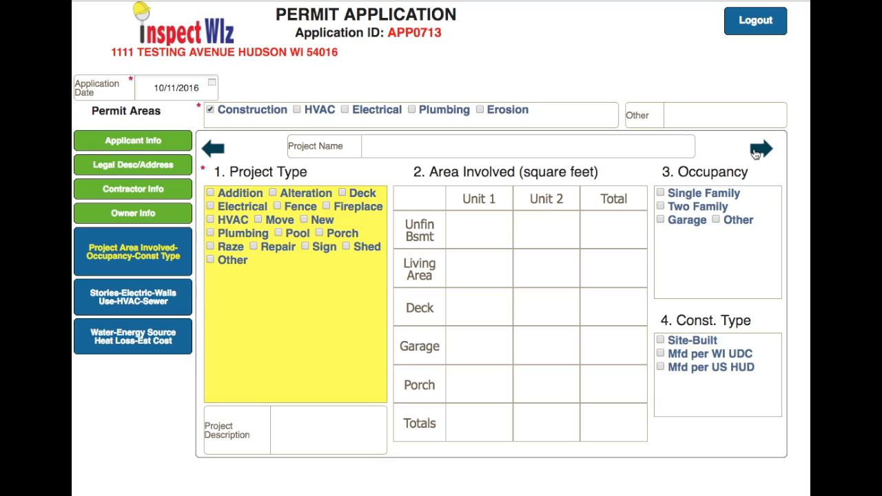
click(381, 145)
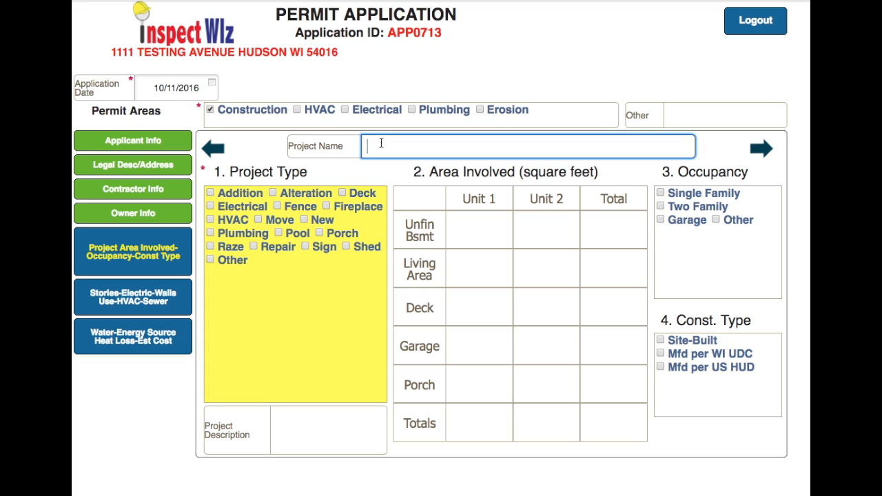
text(Add a new deck)
Select Deck as the project type and enter 400 square feet of deck area for Unit 1
click(342, 193)
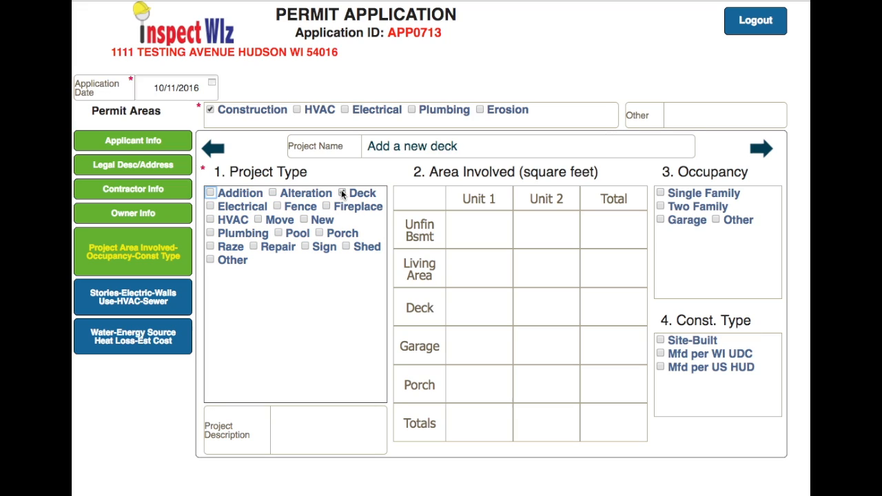
click(473, 312)
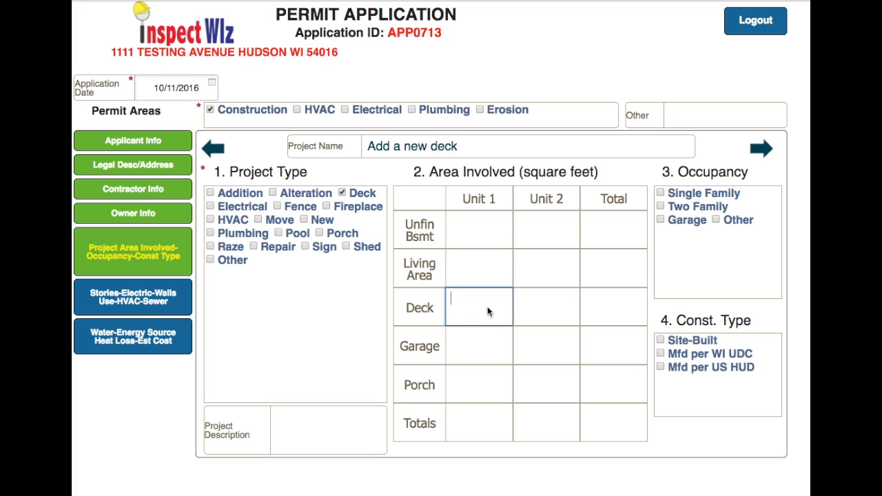
text(400)
Set the occupancy to Single Family and the construction type to Site-Built
click(661, 194)
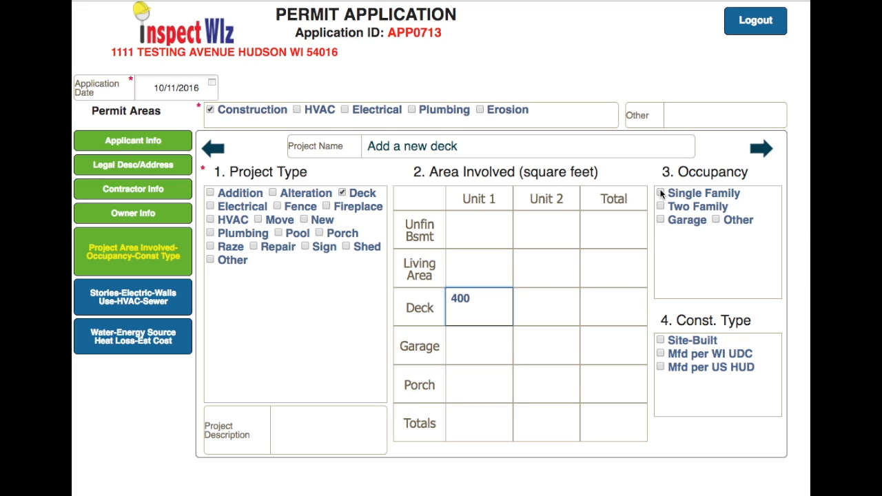
click(660, 341)
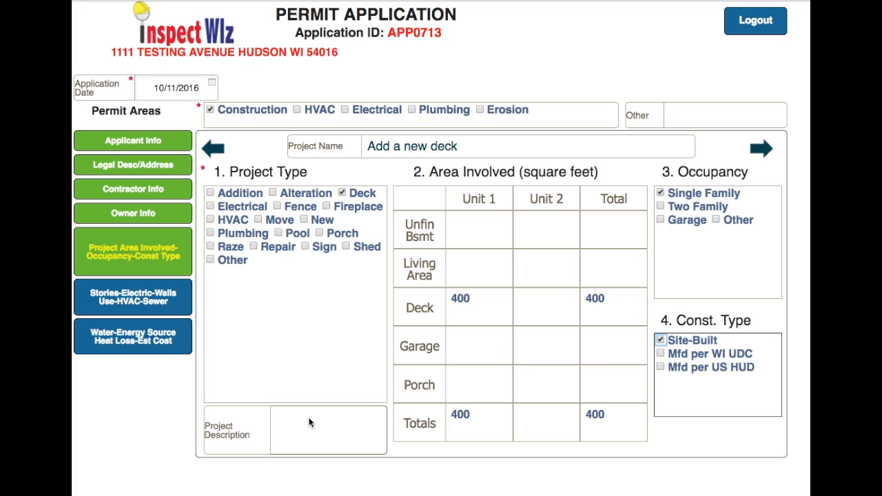
Enter the project description "Add a newdeck on the south side of the house."
click(309, 423)
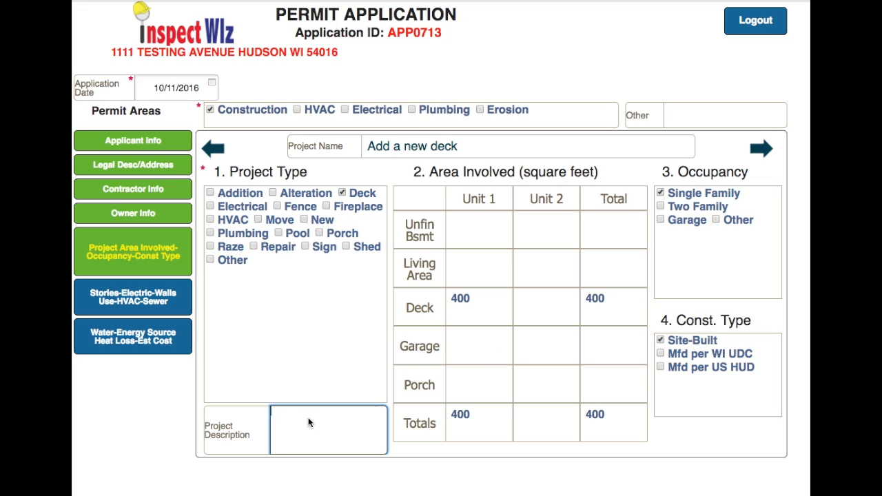
text(Add a newdeck on the south sid)
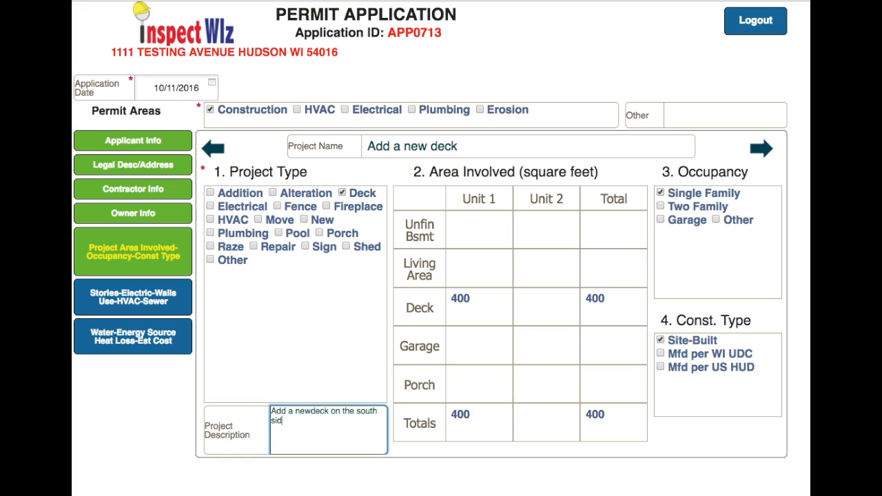
text(e of the house.)
Advance to the stories, electric and walls page and set the use to Permanent
click(764, 151)
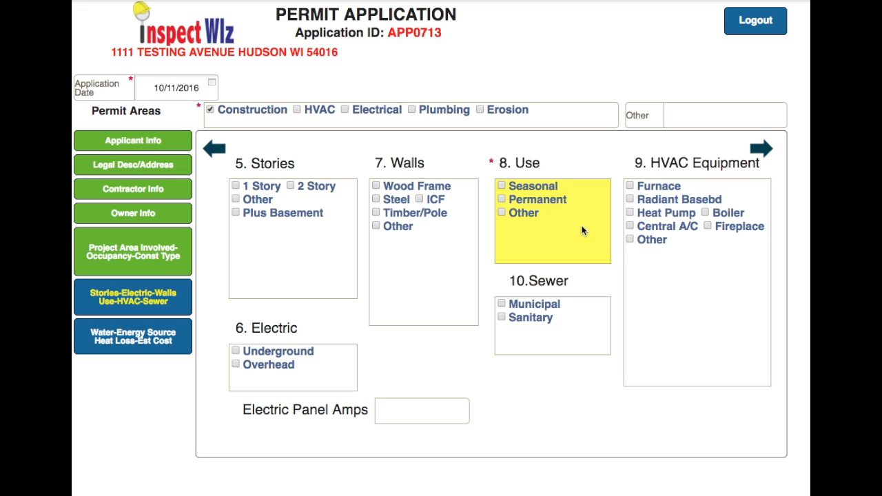
click(502, 199)
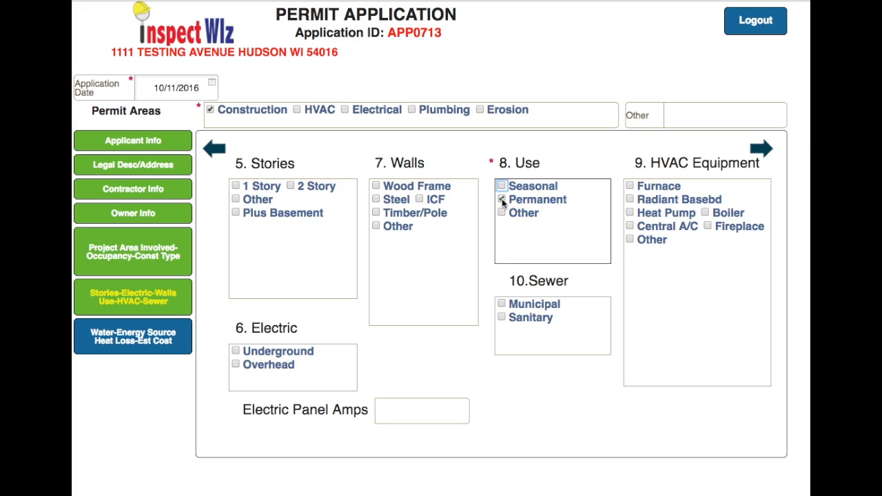
Advance to the water and energy page, set the estimated building cost without land to $5000, and continue
click(762, 150)
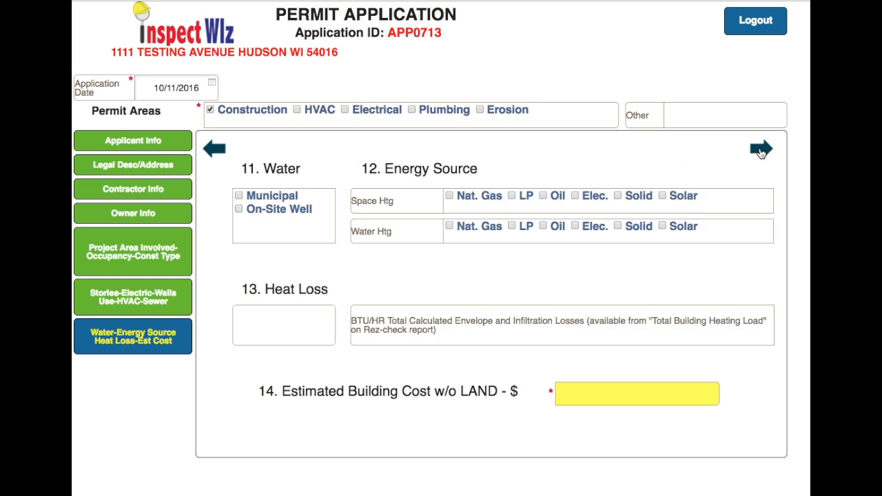
click(575, 394)
text(5000)
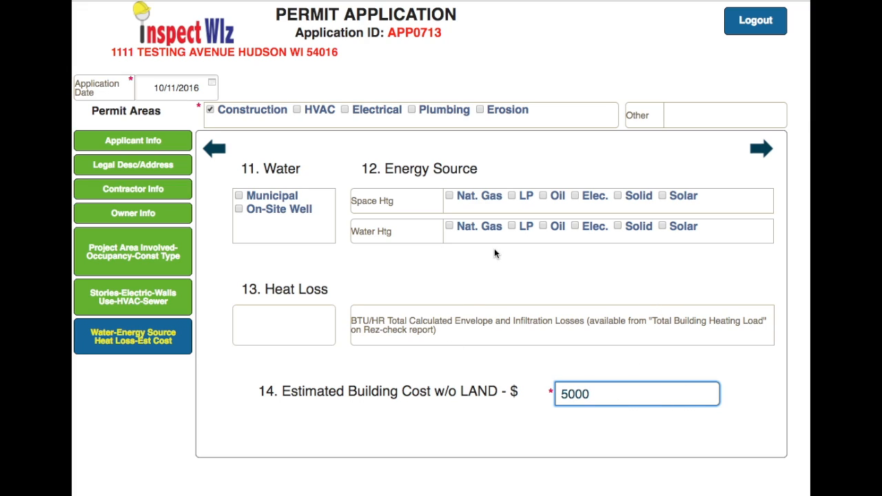
click(763, 152)
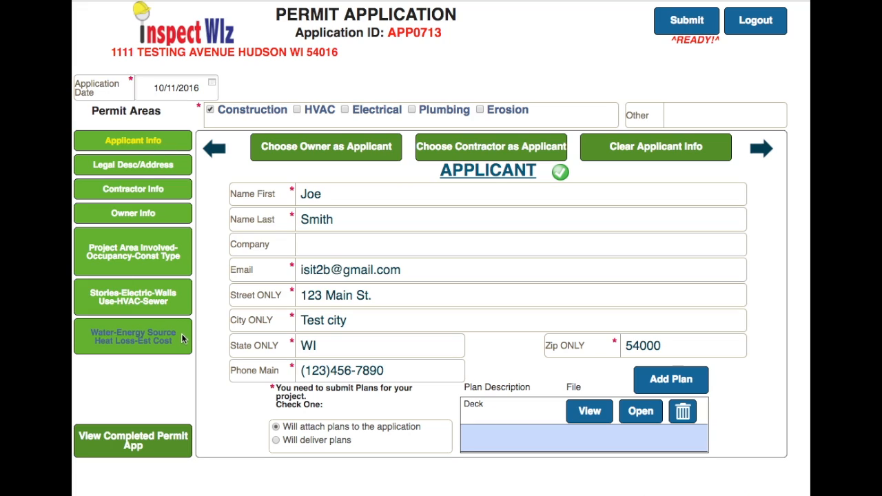
Open the completed permit application, review the whole form, and return to the application
click(156, 449)
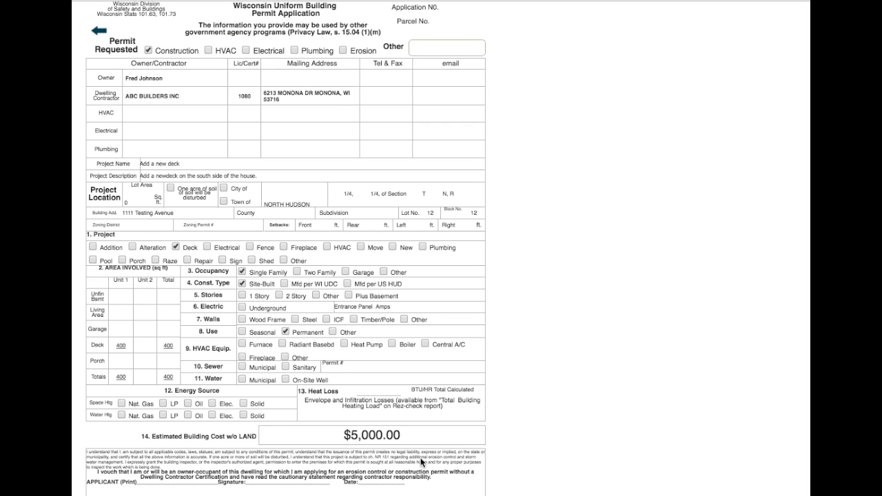
scroll(408, 296, down, 3)
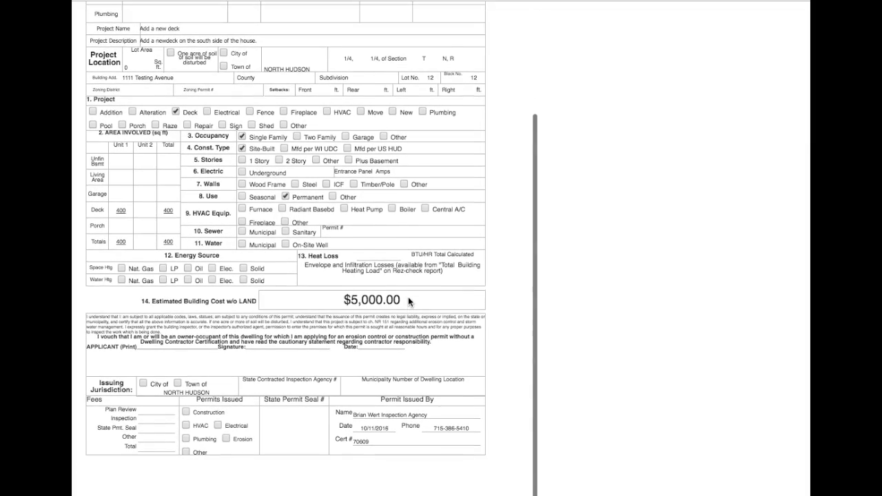
scroll(408, 297, up, 1)
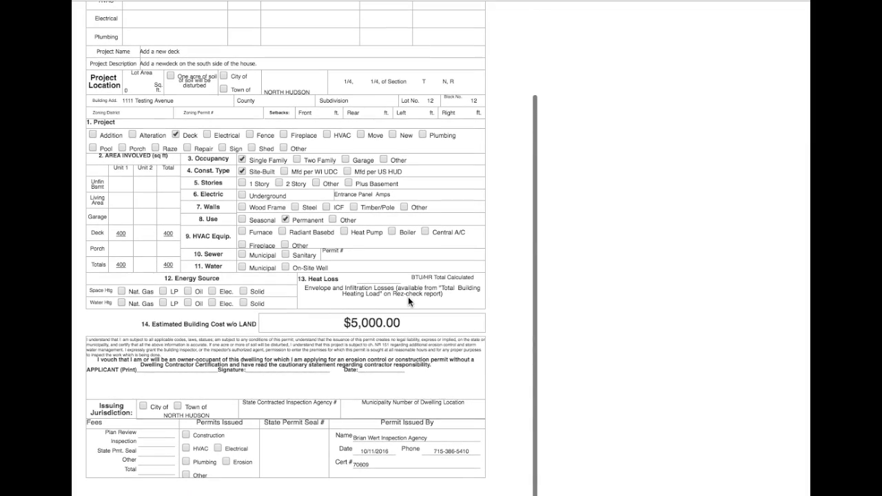
scroll(408, 297, up, 1)
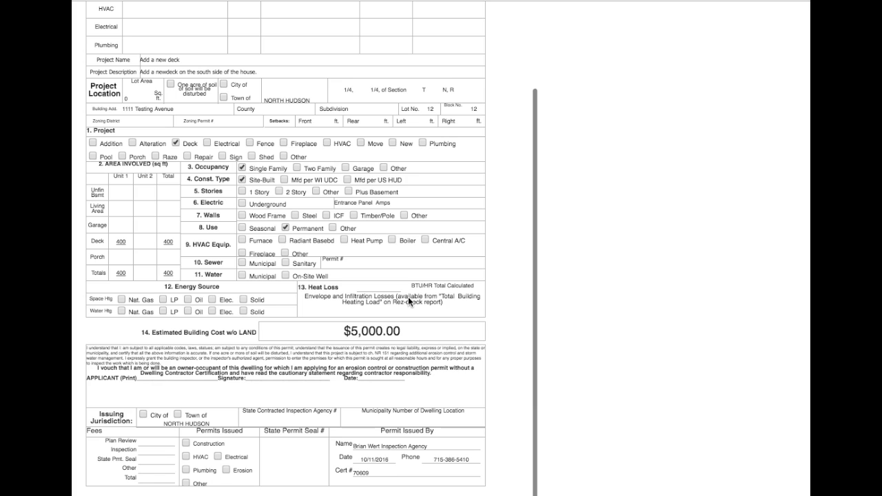
scroll(408, 296, up, 1)
scroll(408, 296, up, 3)
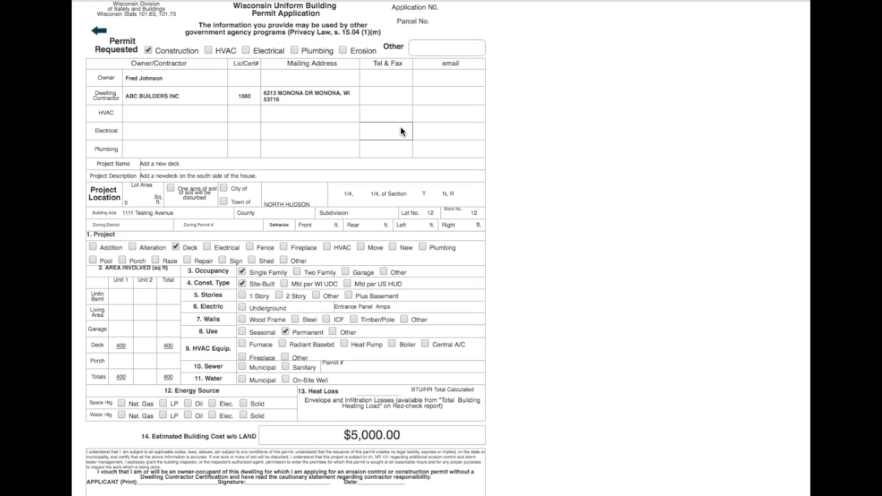
click(96, 32)
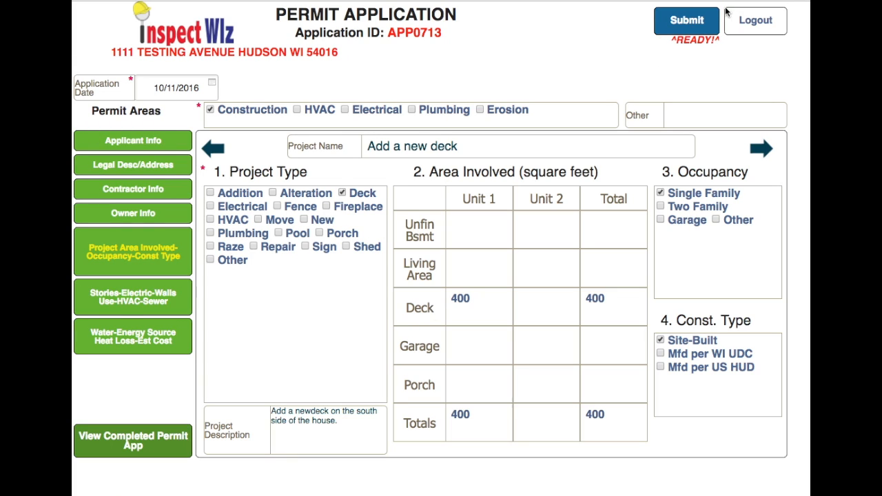
Submit the permit application and acknowledge the confirmation
click(685, 21)
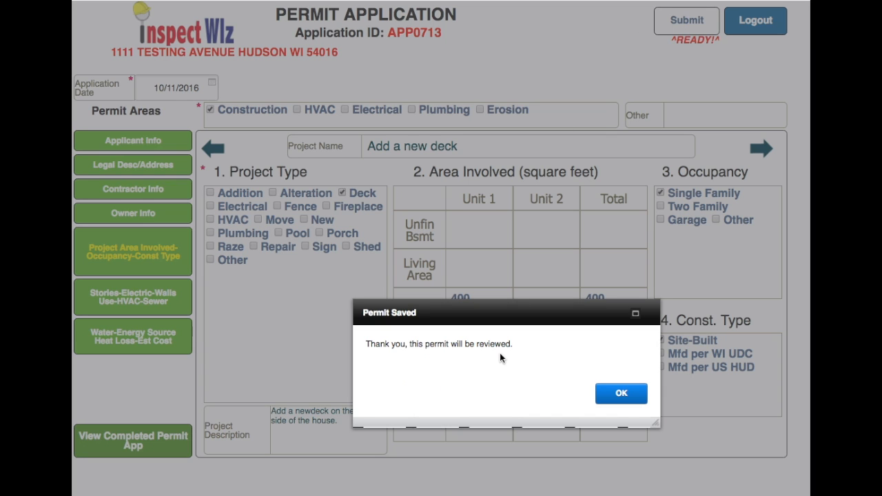
click(621, 394)
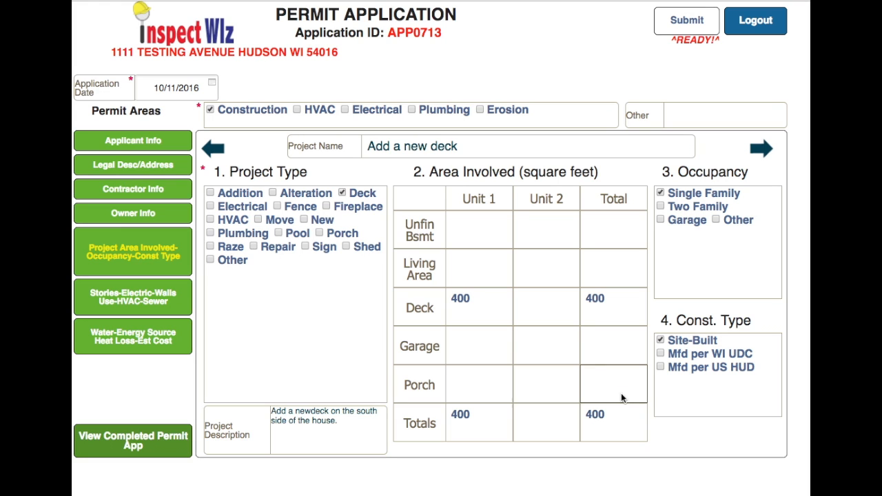